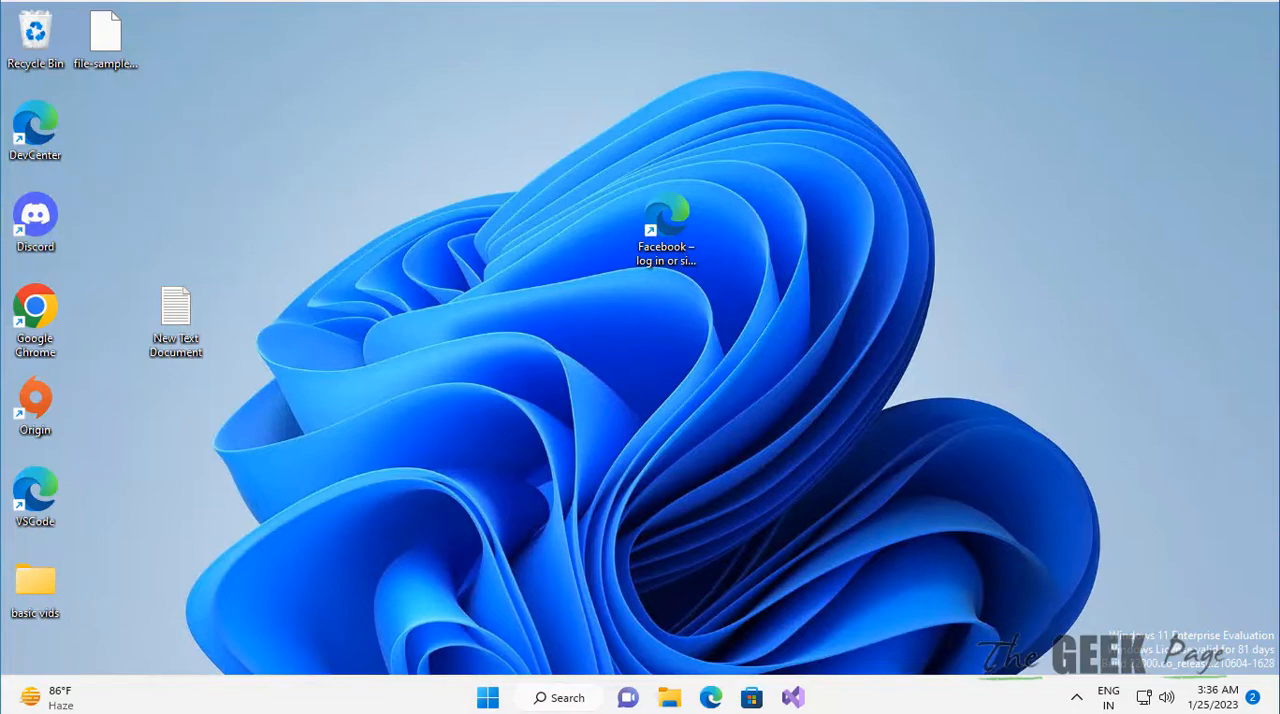
Step: Launch Command Prompt as administrator from Windows Search and approve the UAC prompt
click(540, 697)
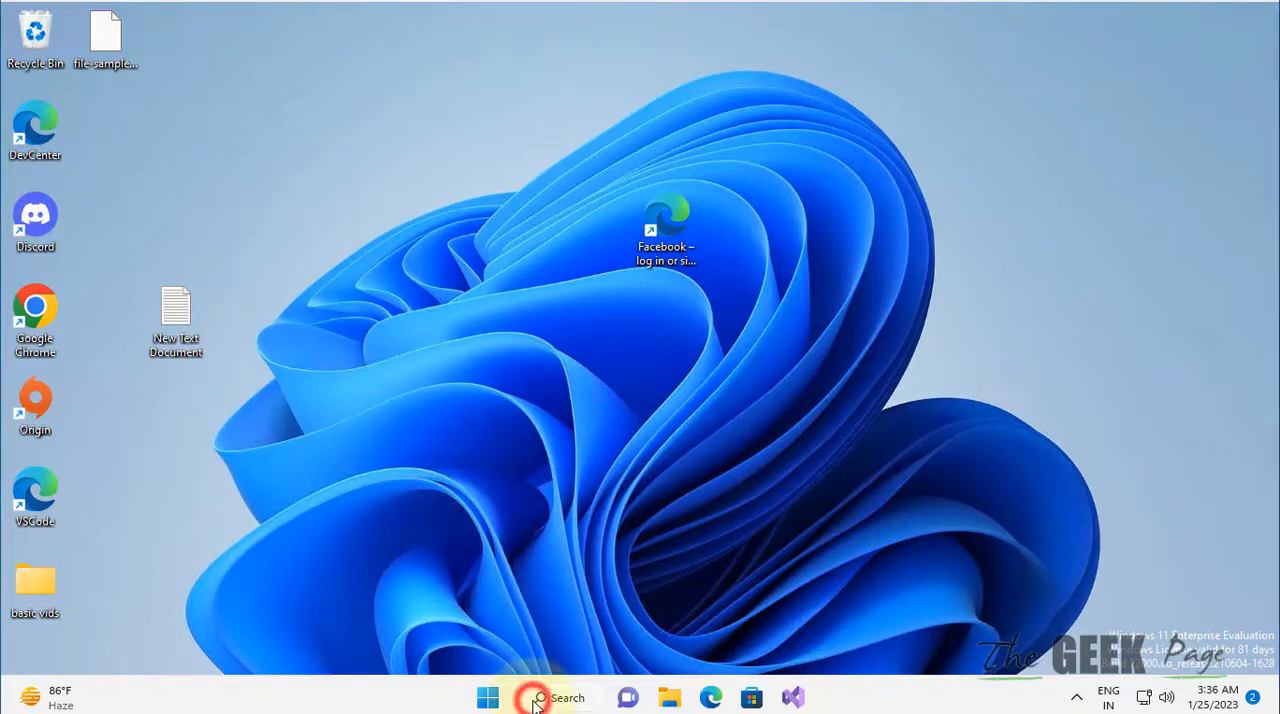
text(cmd)
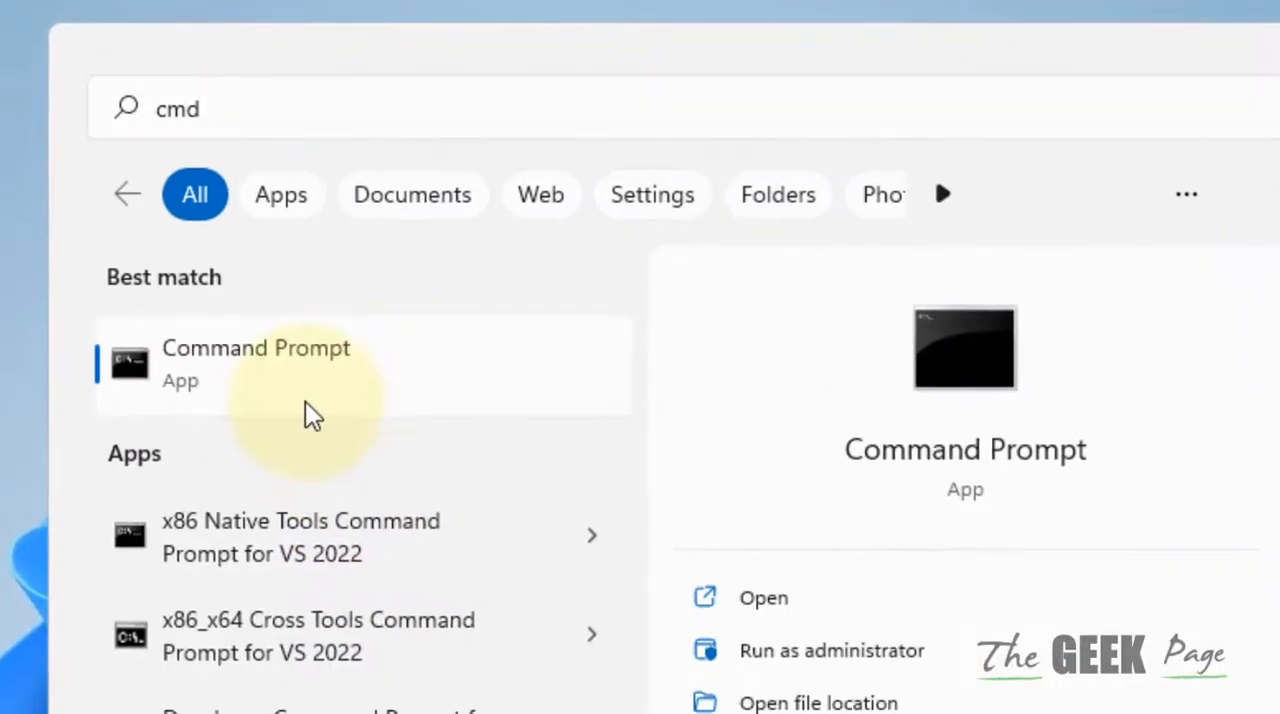
right_click(316, 406)
click(495, 445)
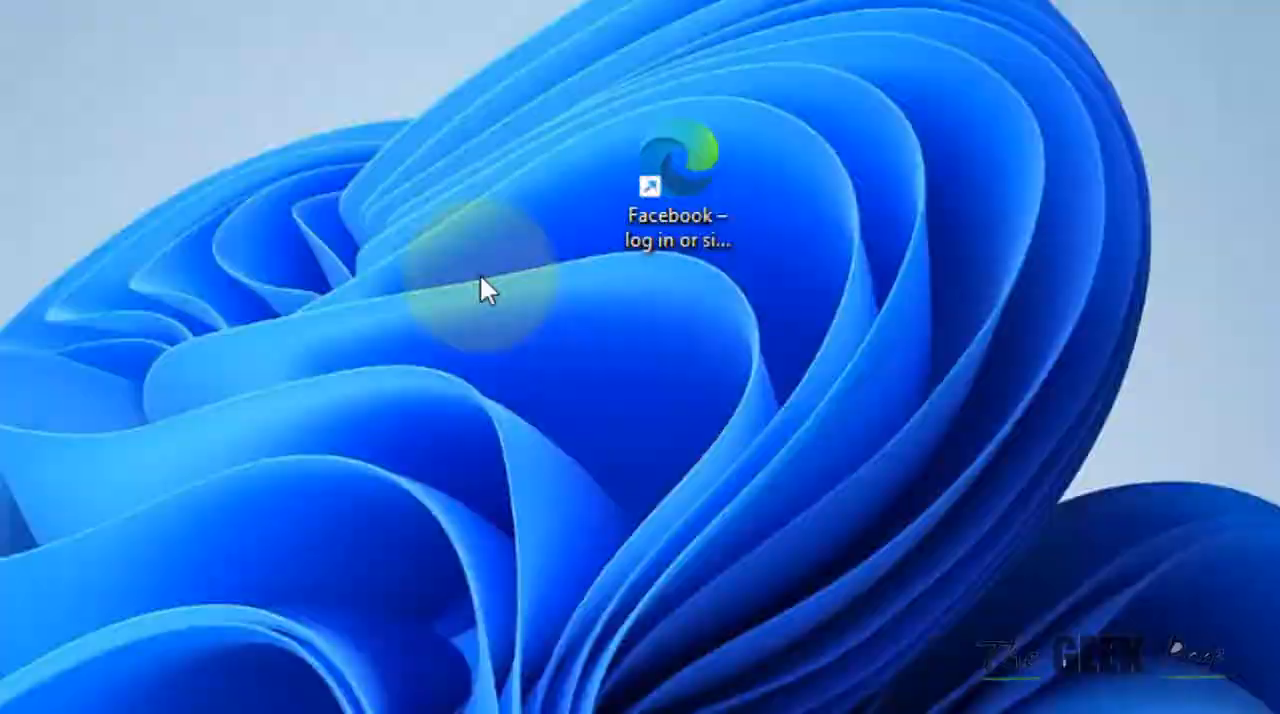
click(462, 612)
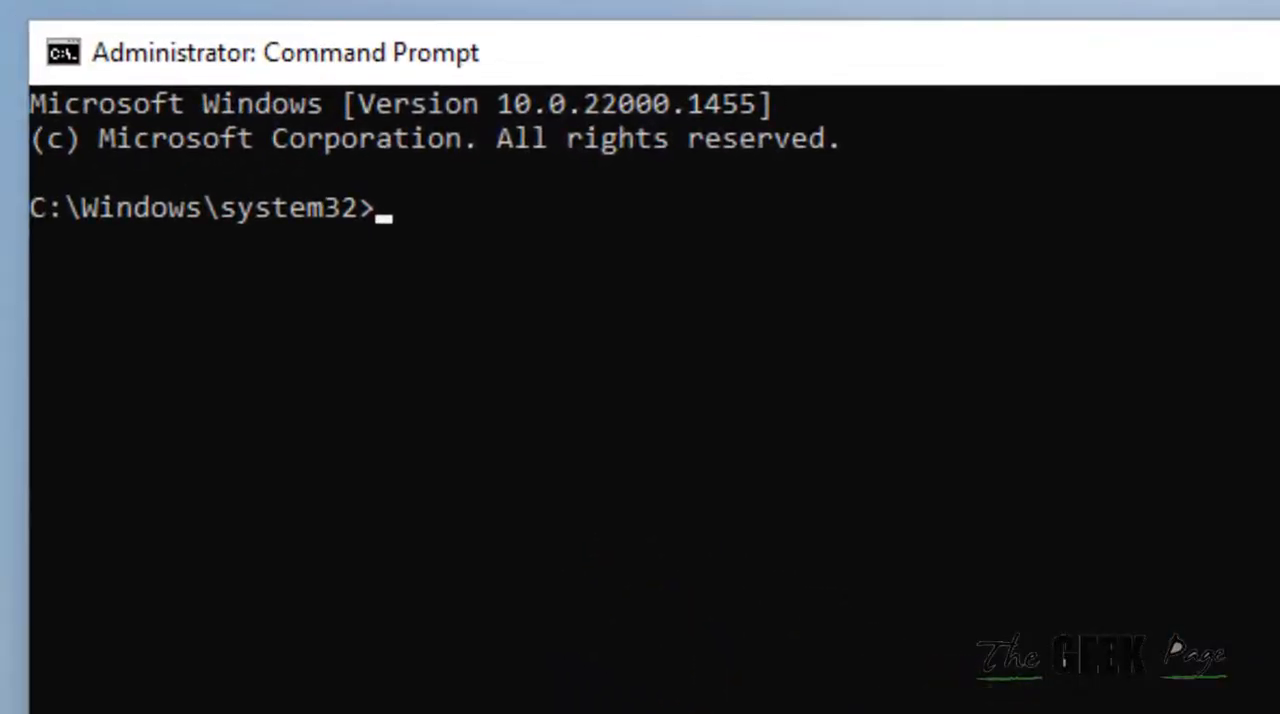
text(slmgr)
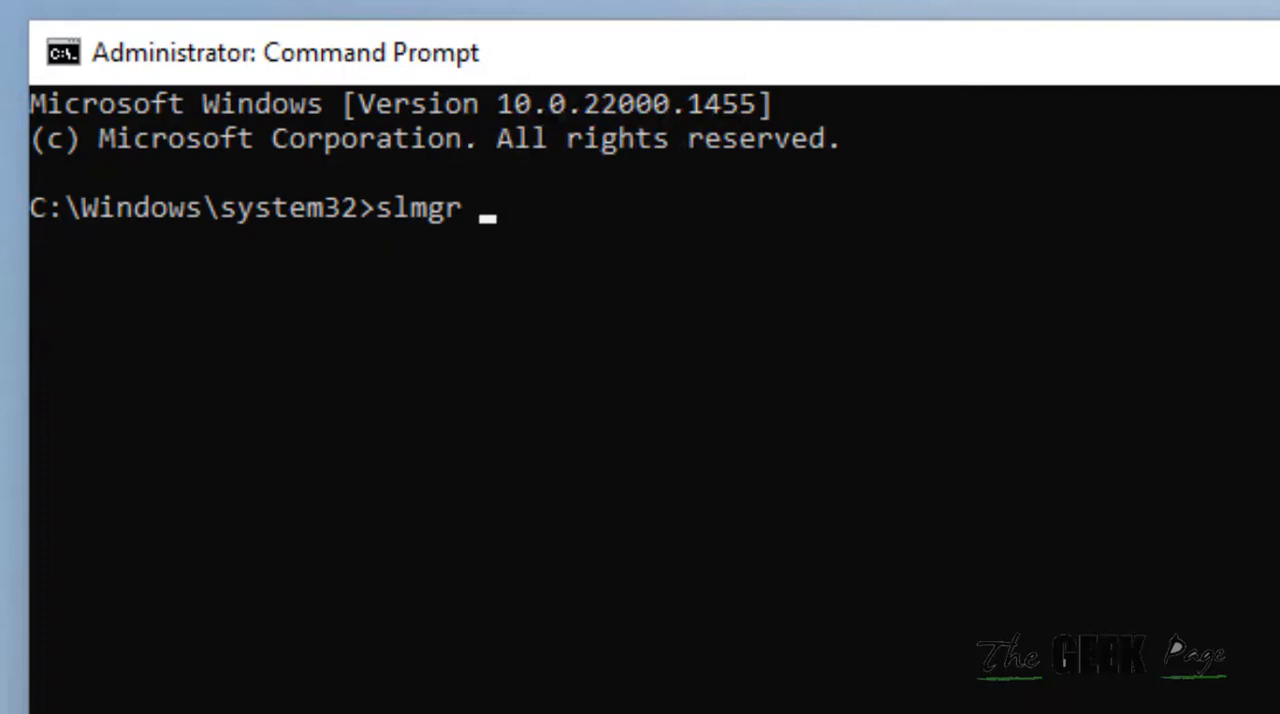
text(-rearm)
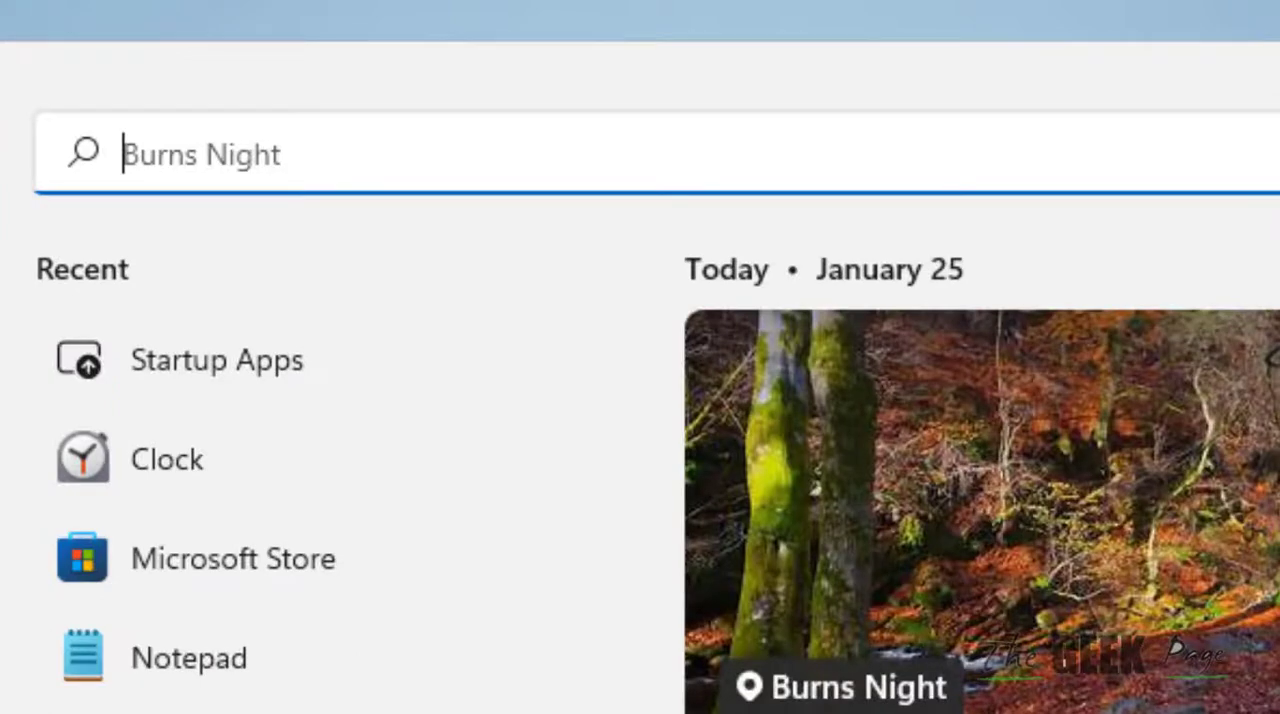
text(clockcmd)
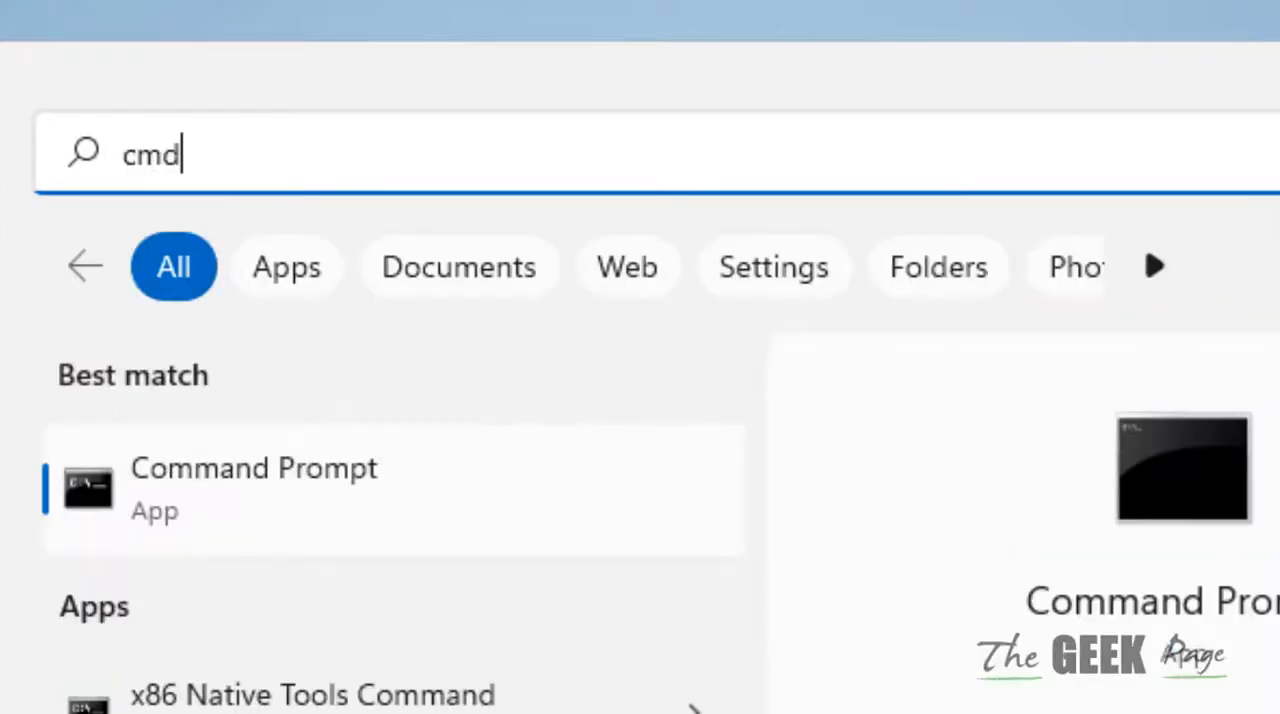
Step: Relaunch Command Prompt as administrator from the search results after running slmgr -rearm
right_click(314, 531)
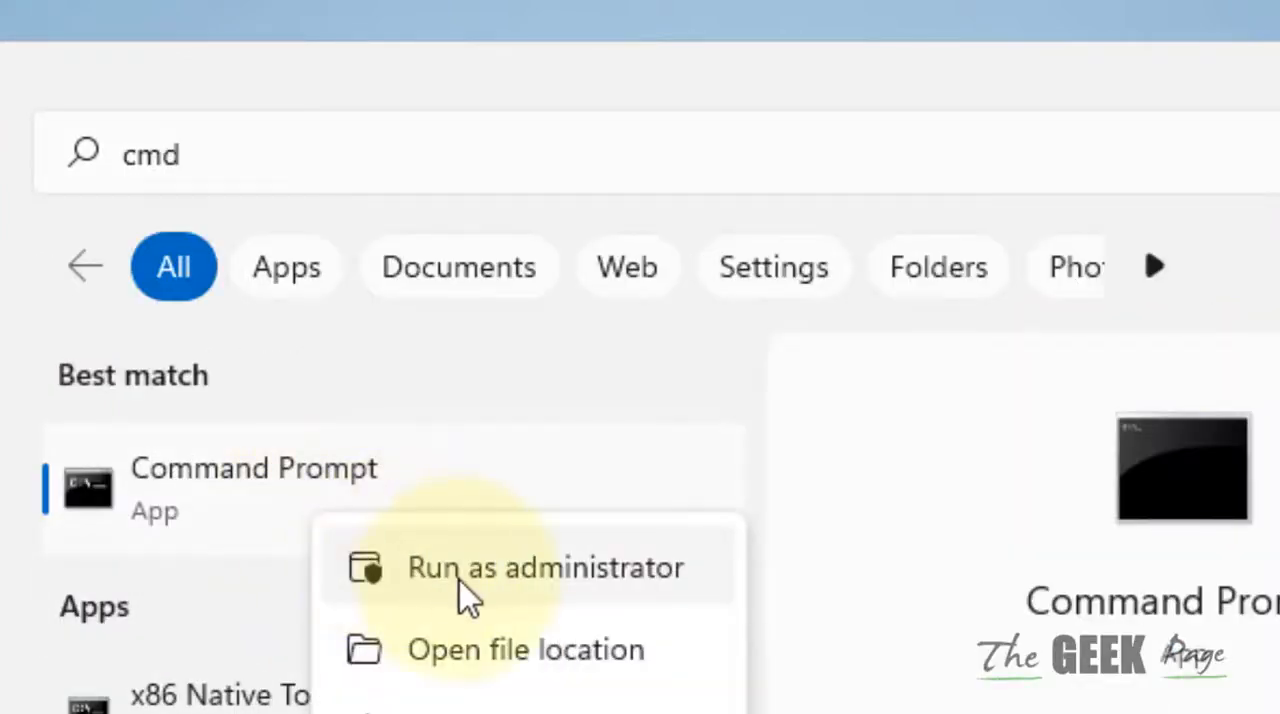
click(463, 594)
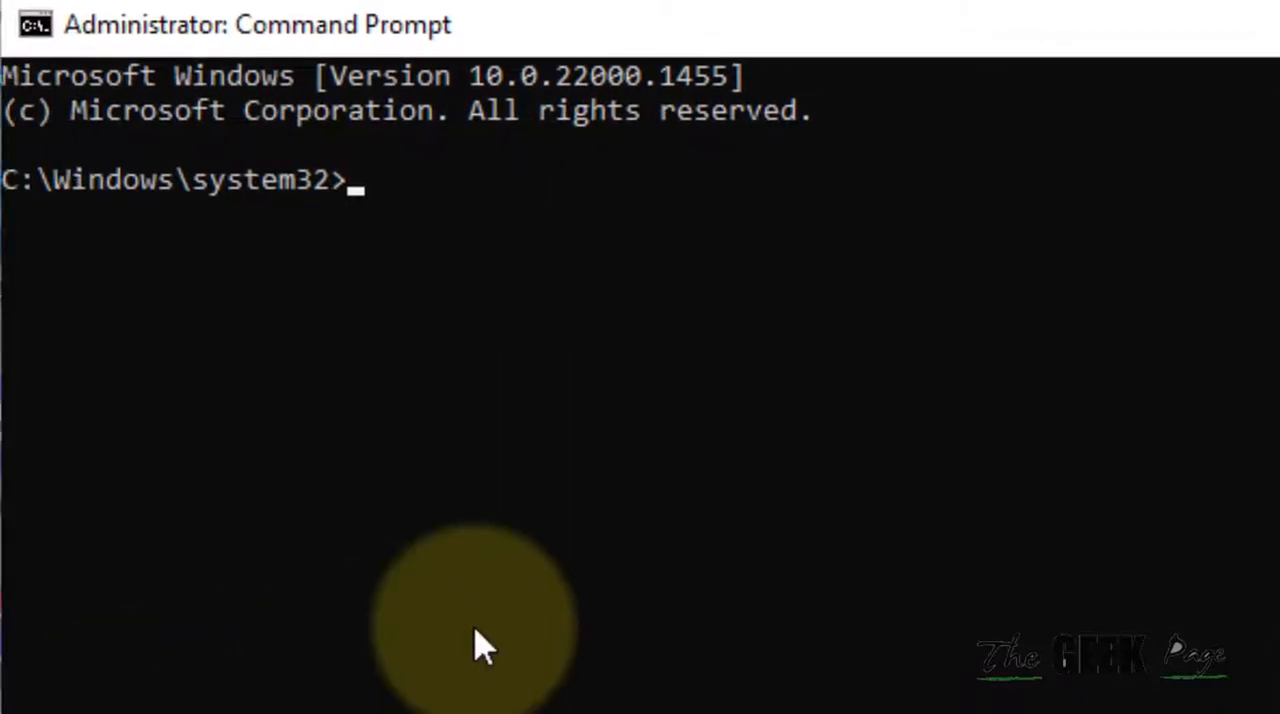
text(slmgr )
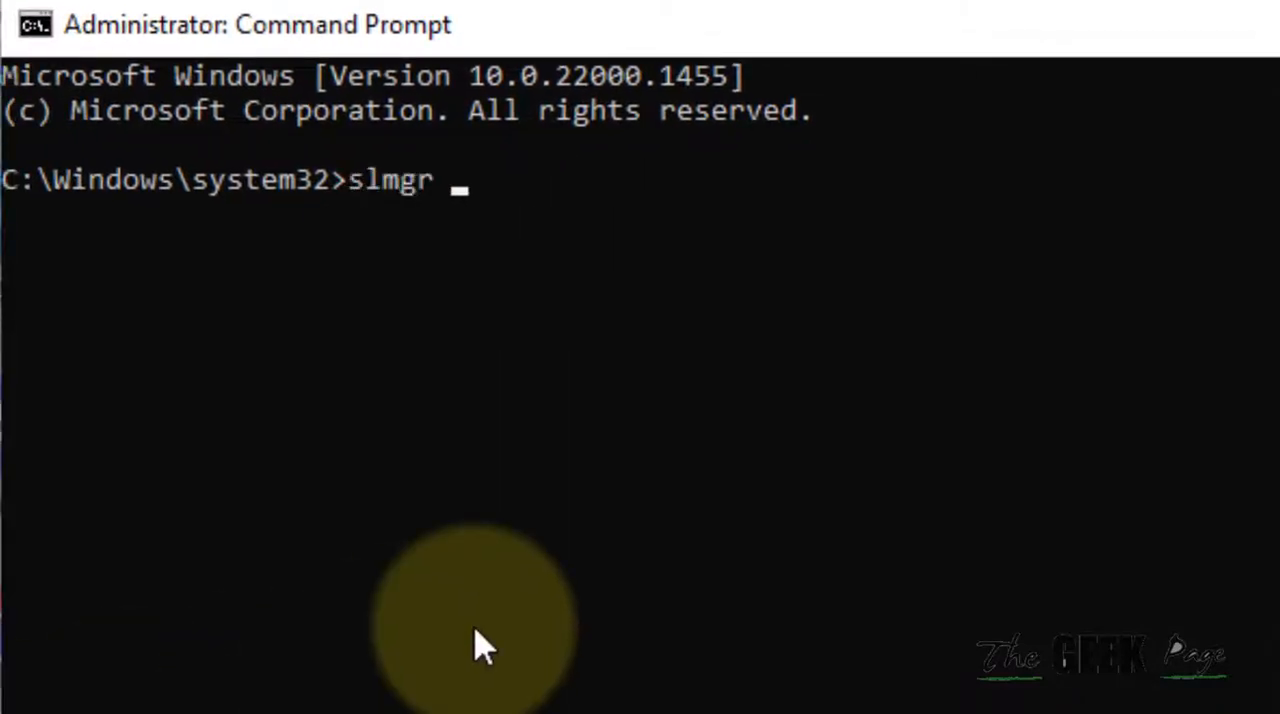
text(/upk)
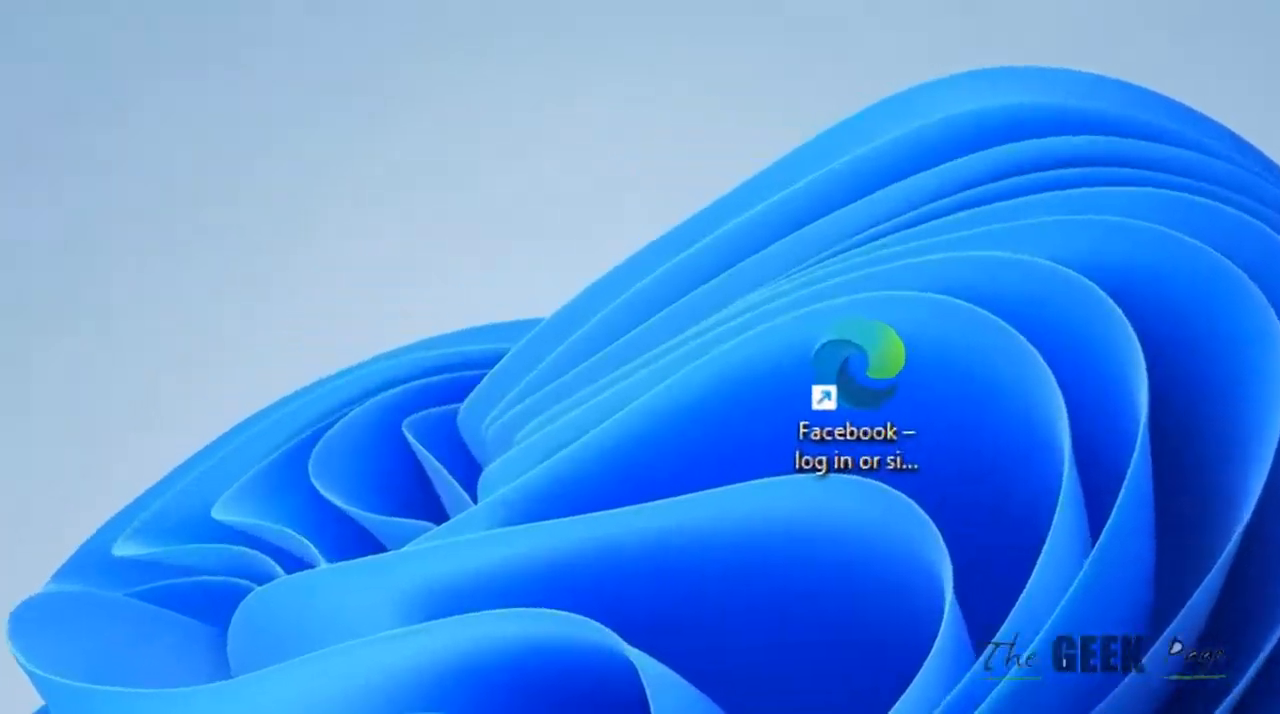
Step: Launch the Services app from Windows Search and focus its service list
key(super)
text(services)
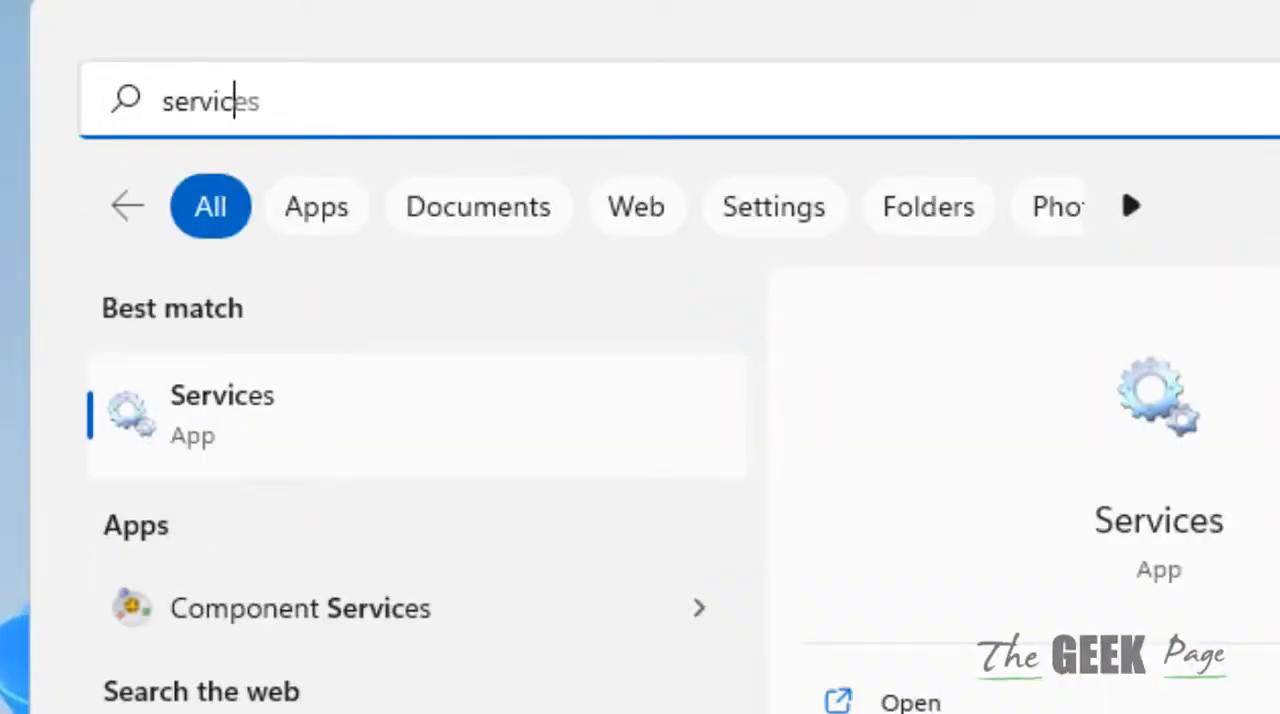
text(es)
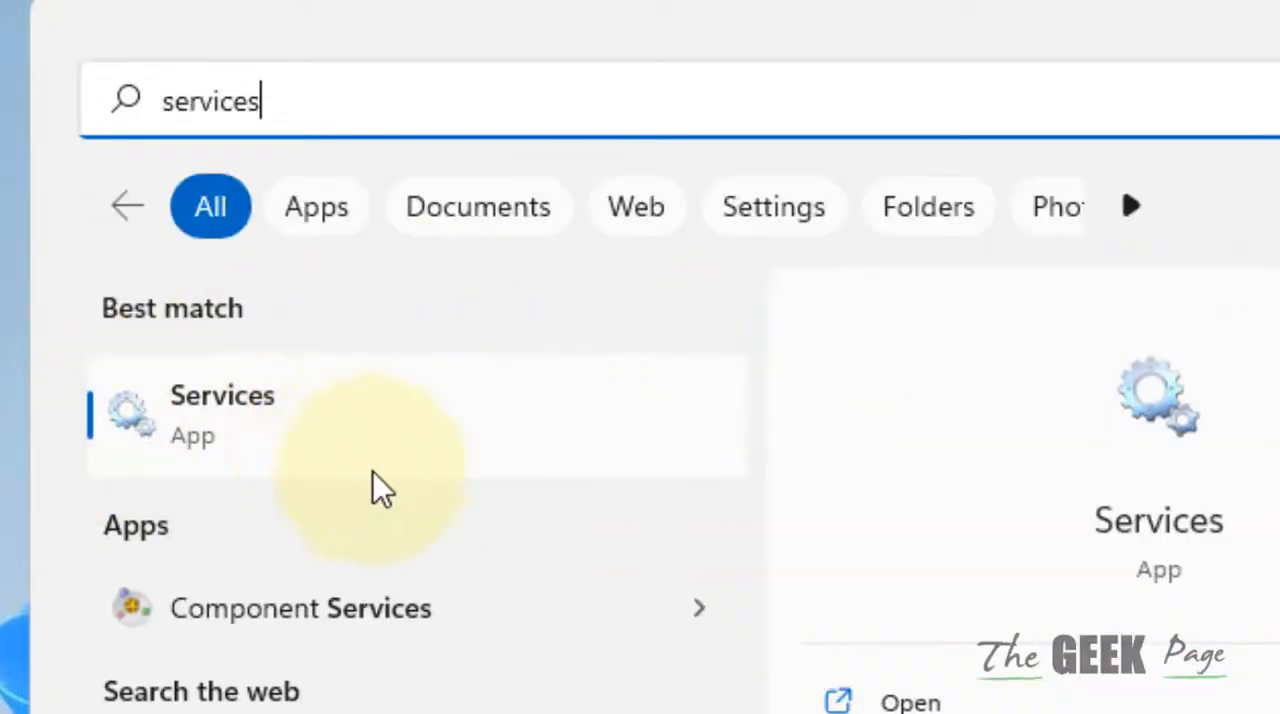
click(266, 438)
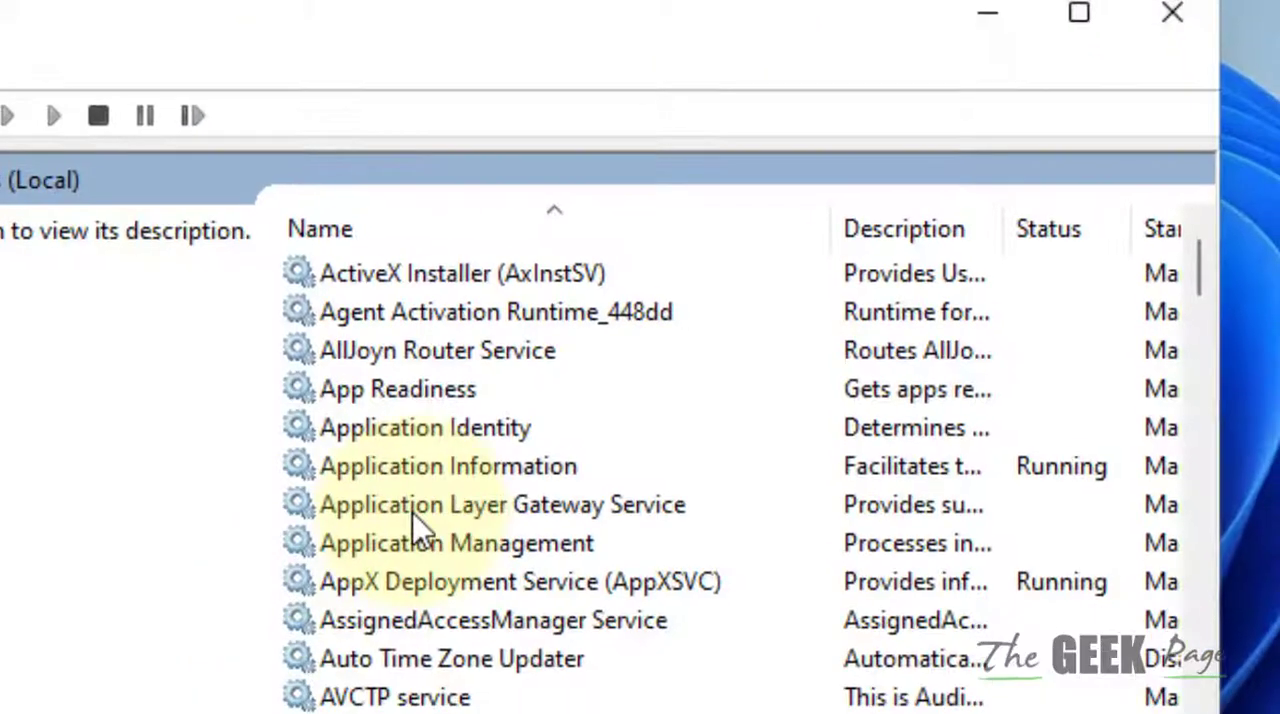
click(330, 395)
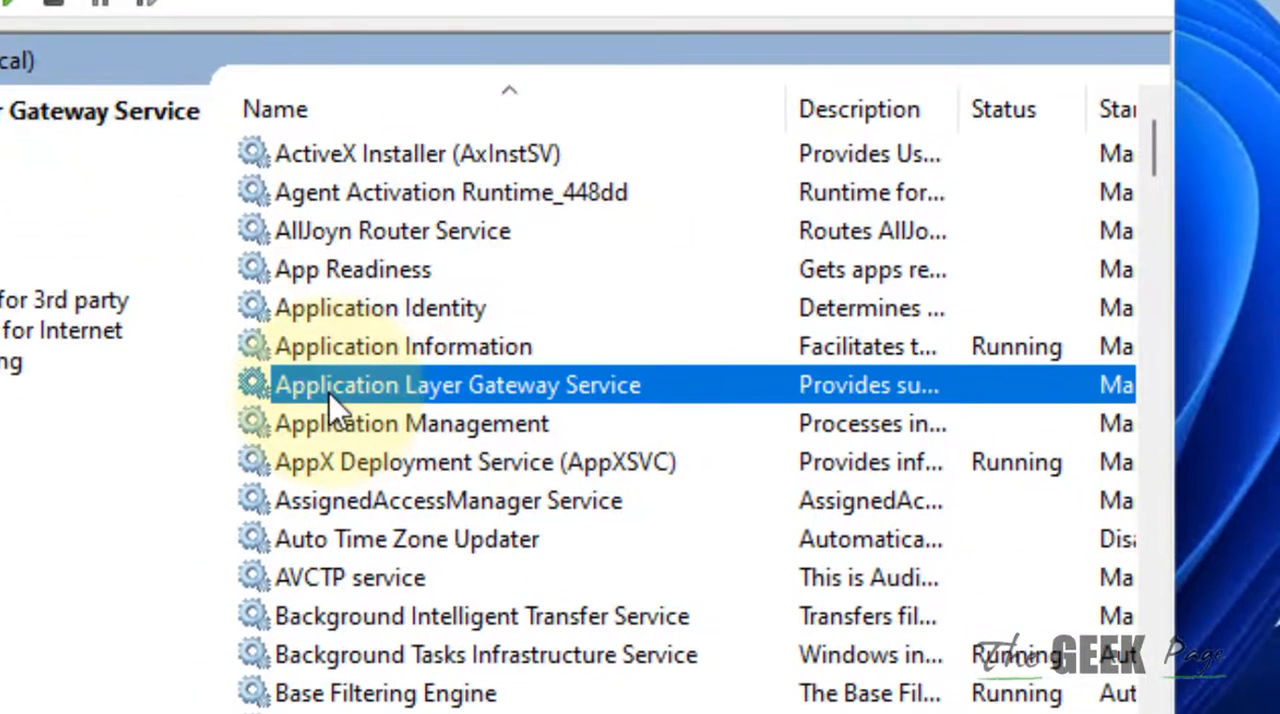
text(windows l)
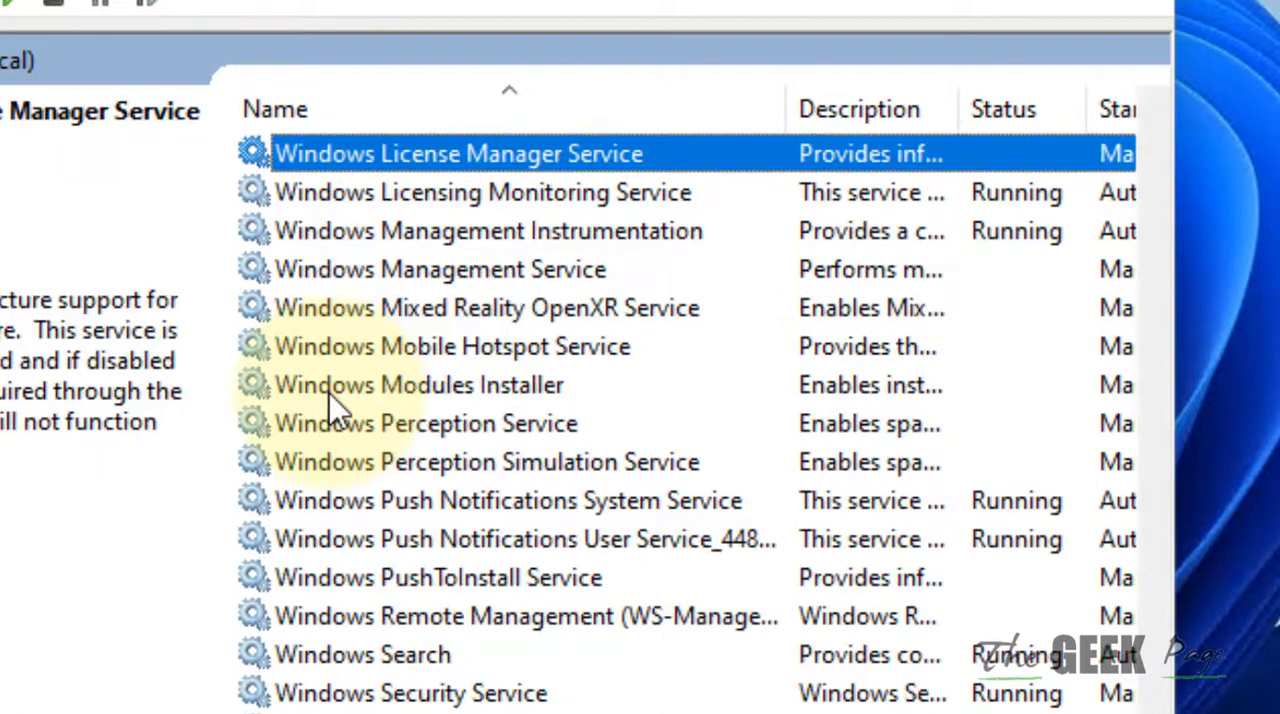
scroll(490, 280, up, 1)
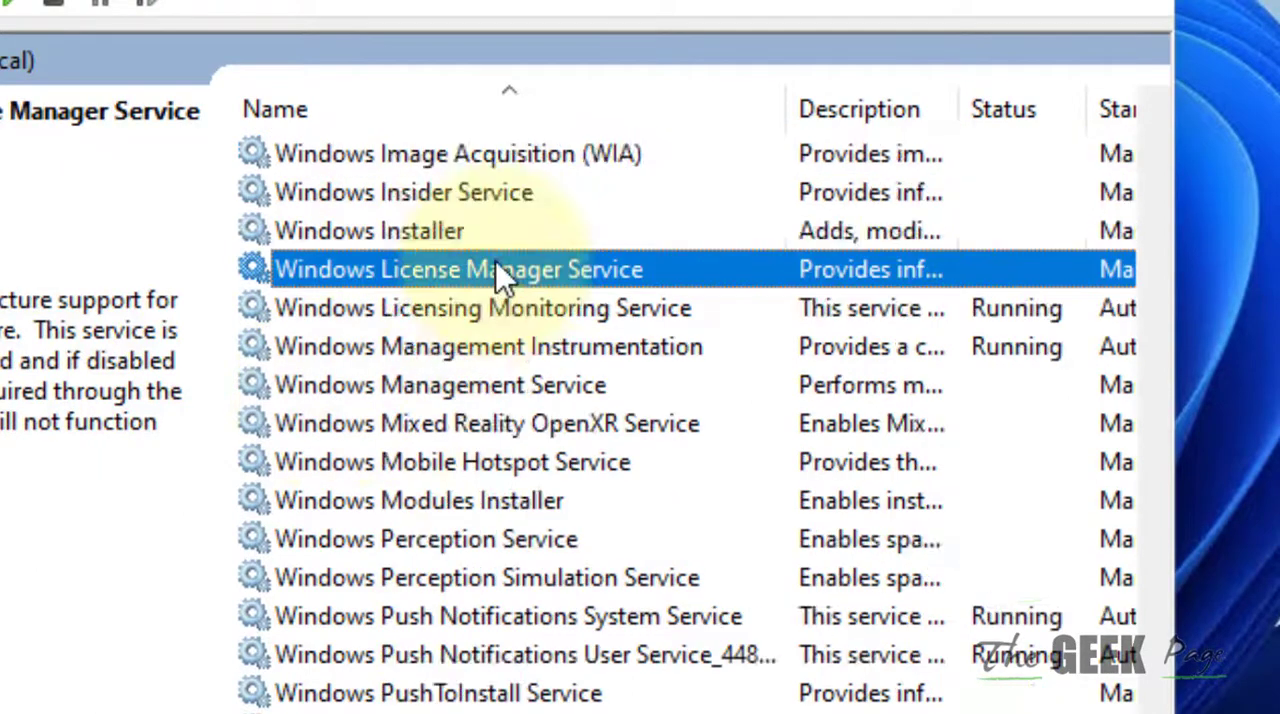
Step: Set Windows License Manager Service startup type to Disabled and confirm
double_click(666, 287)
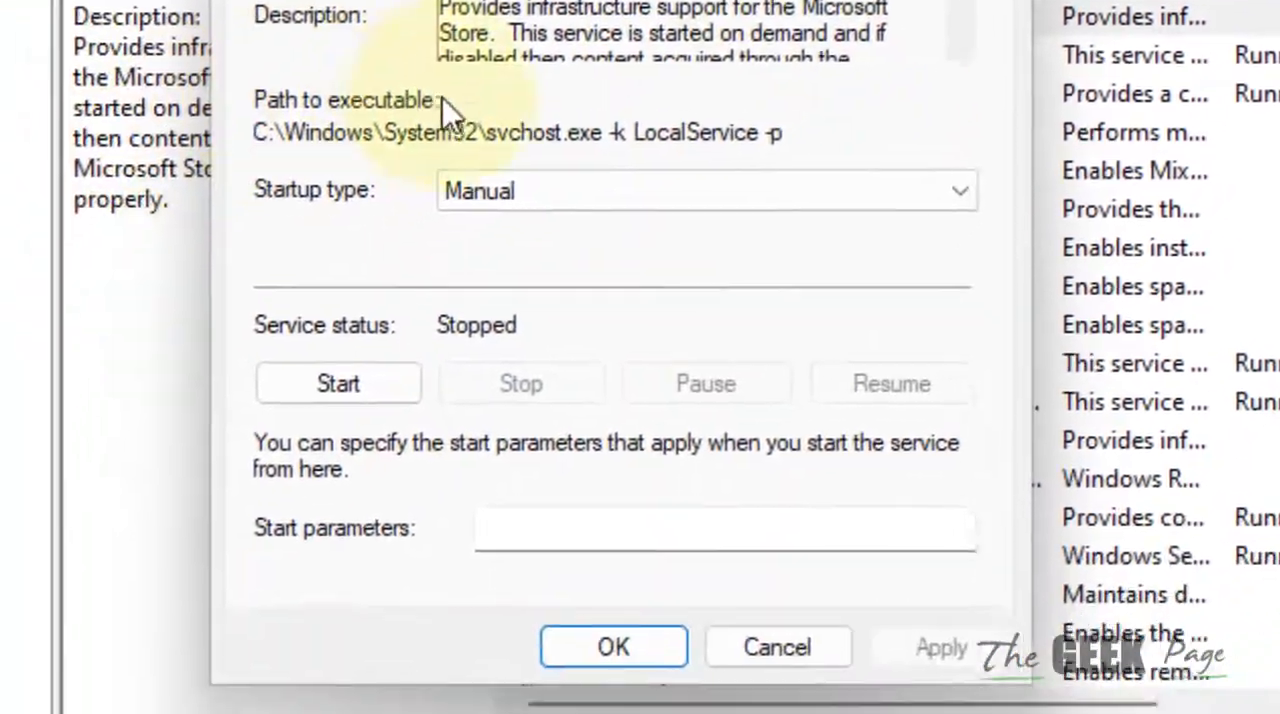
click(529, 192)
click(518, 300)
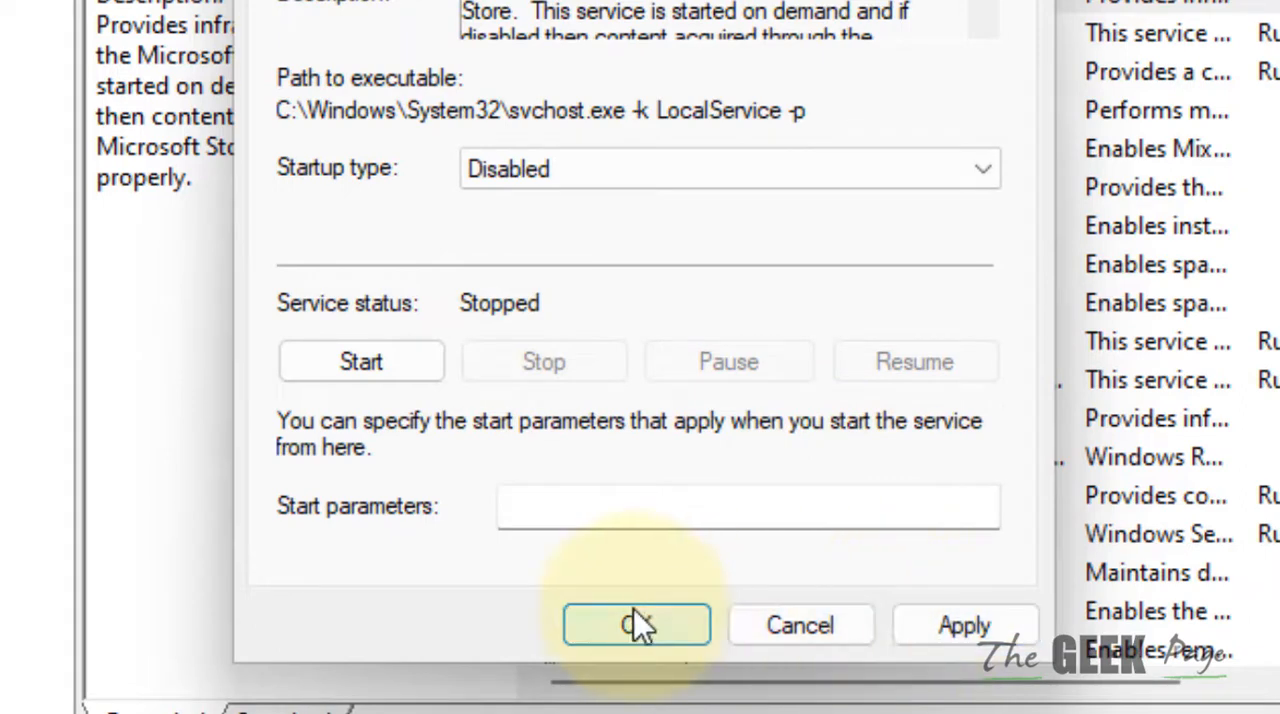
click(955, 628)
click(687, 636)
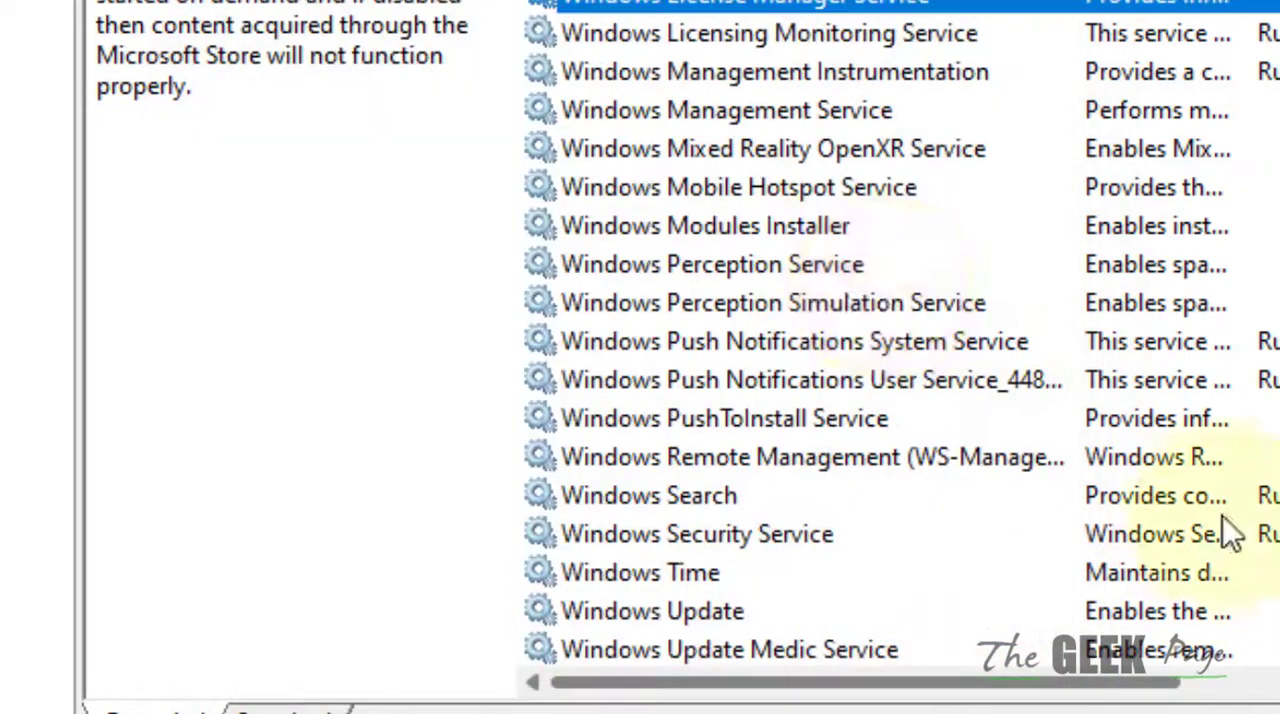
Step: Move the selection down the services list to Windows Update
click(749, 233)
key(Down)
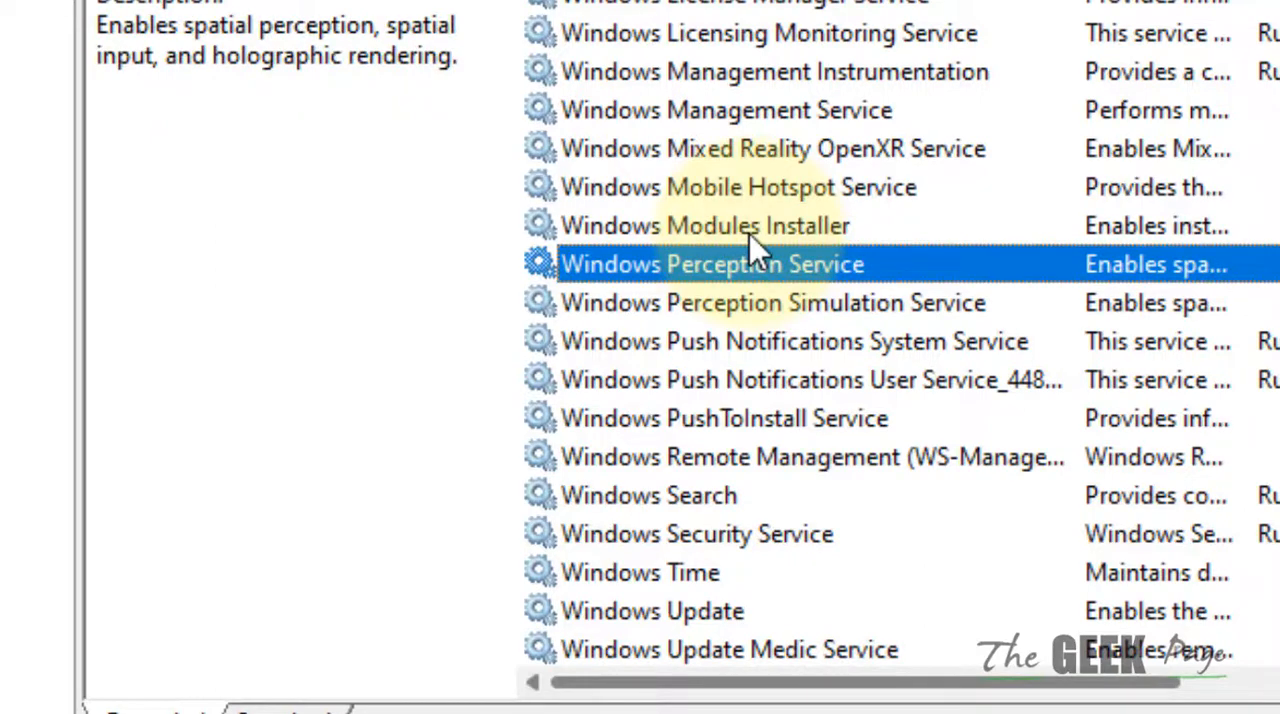
key(Down)
key(Down)
key(Down)
scroll(800, 280, down, 2)
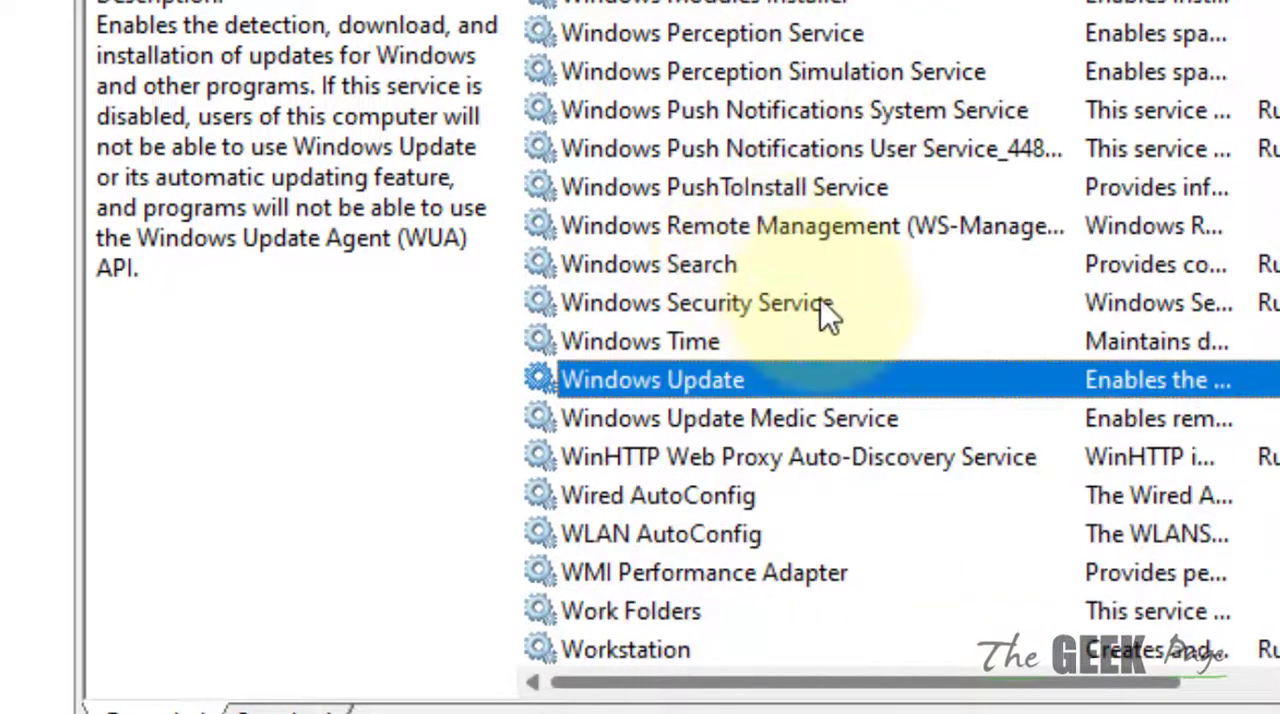
Step: Set the Windows Update service startup type to Disabled and confirm
double_click(792, 380)
click(558, 172)
click(558, 287)
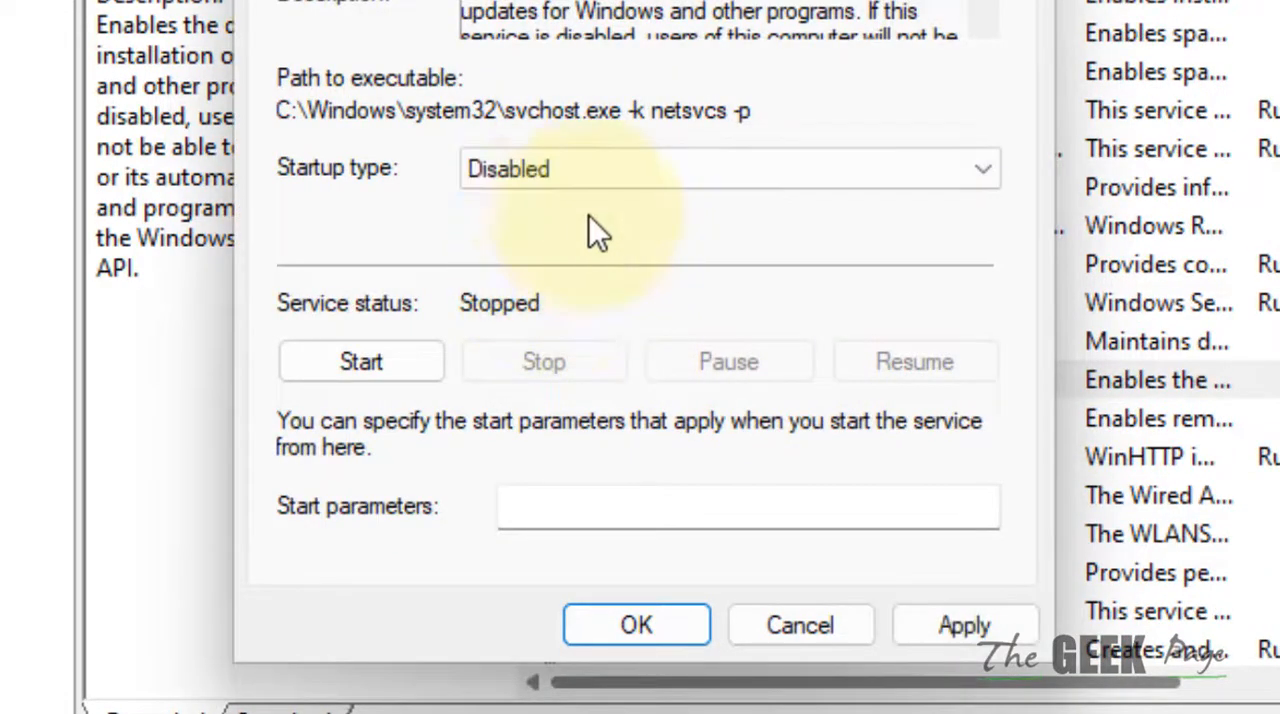
click(550, 355)
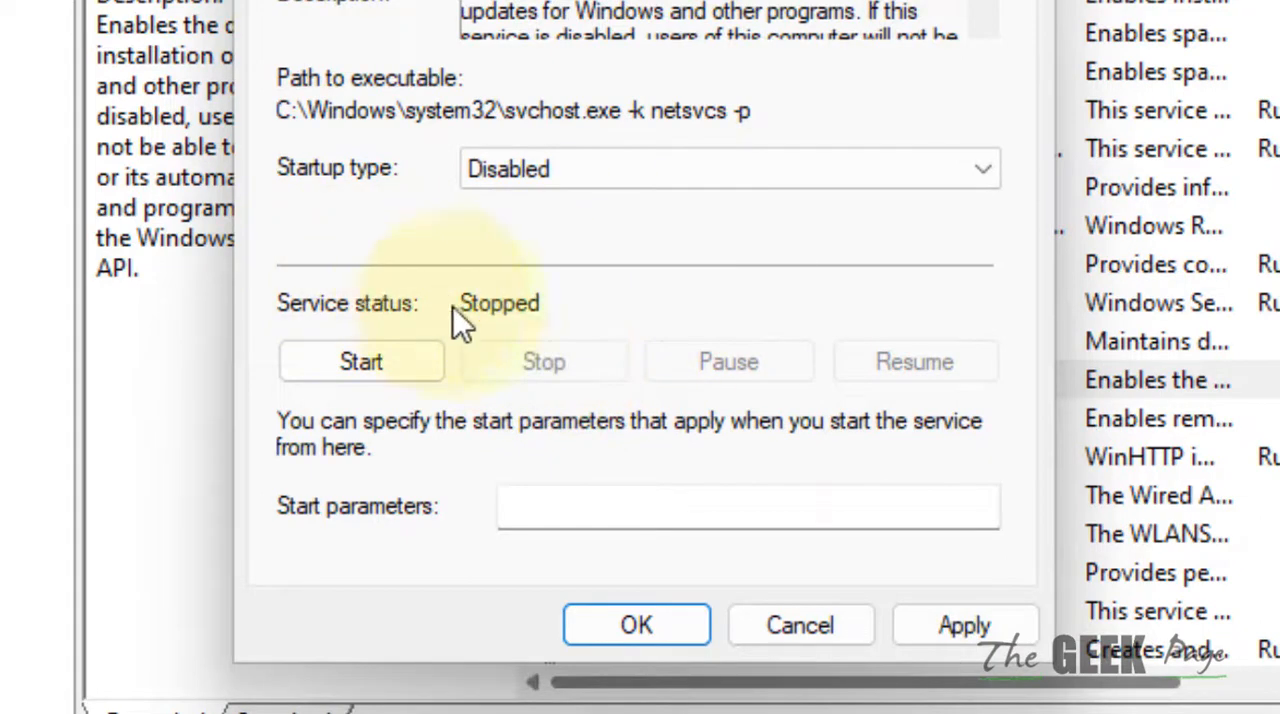
click(967, 632)
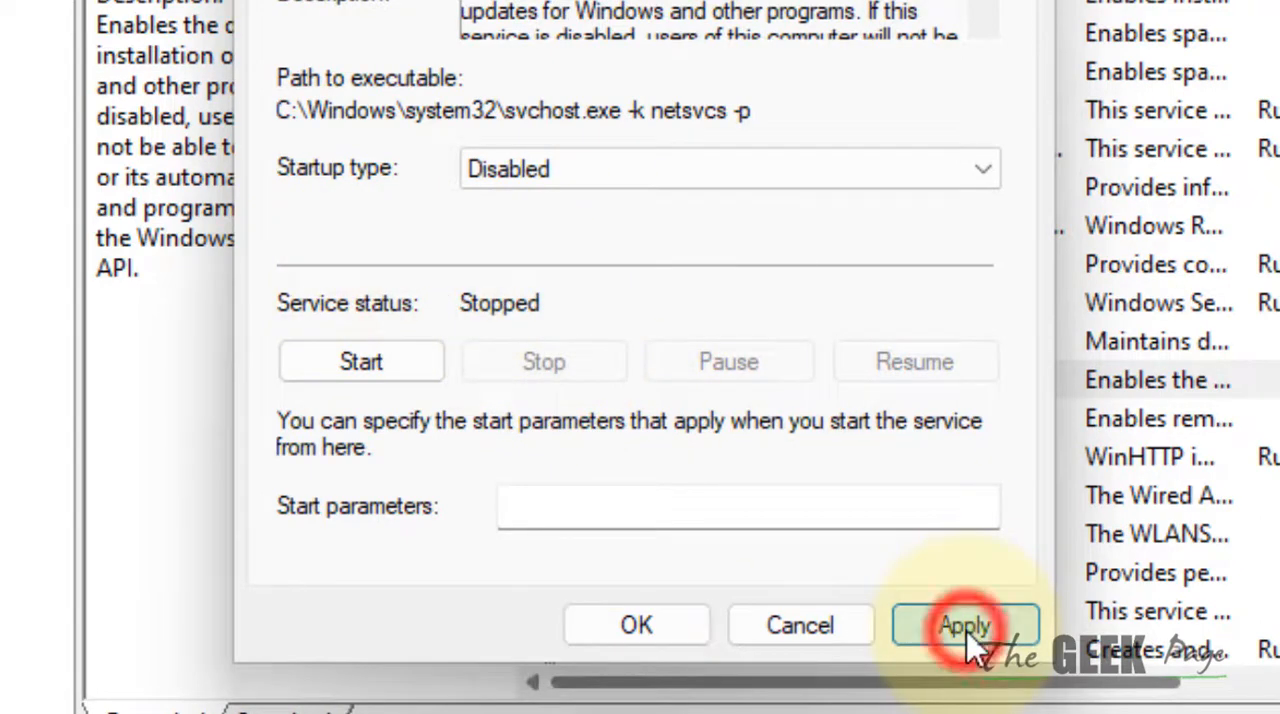
click(685, 640)
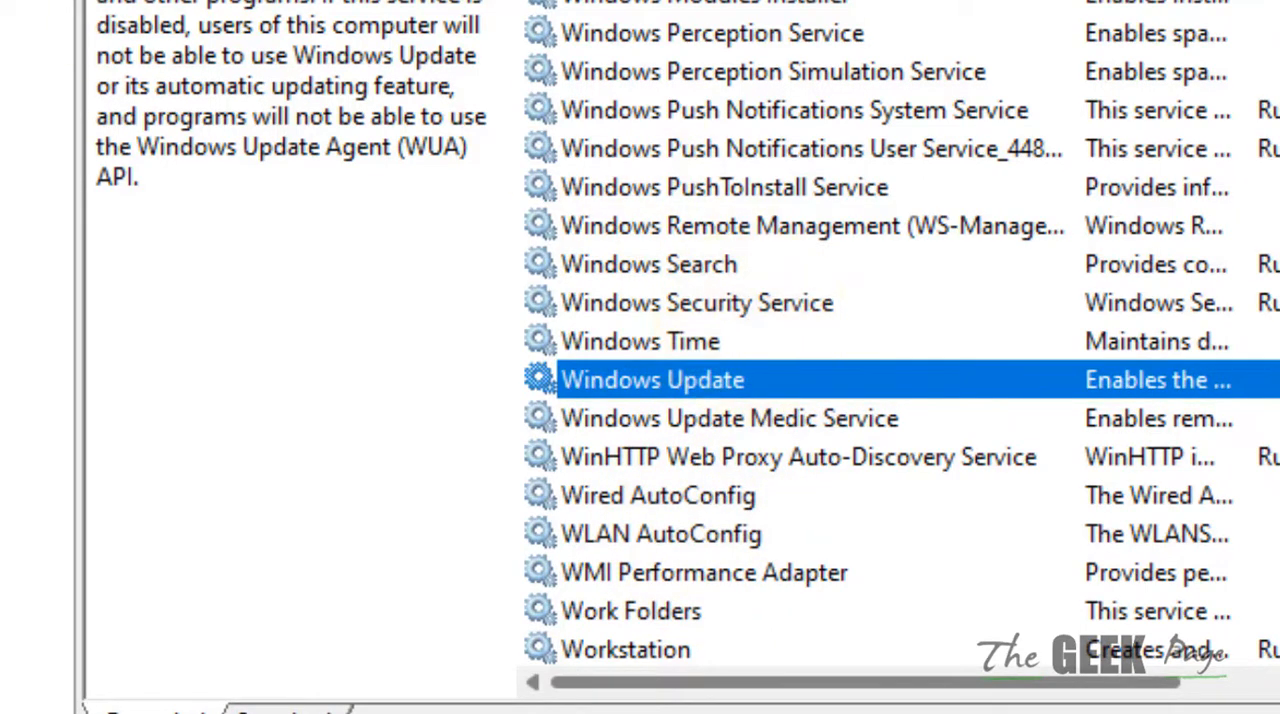
scroll(900, 340, down, 1)
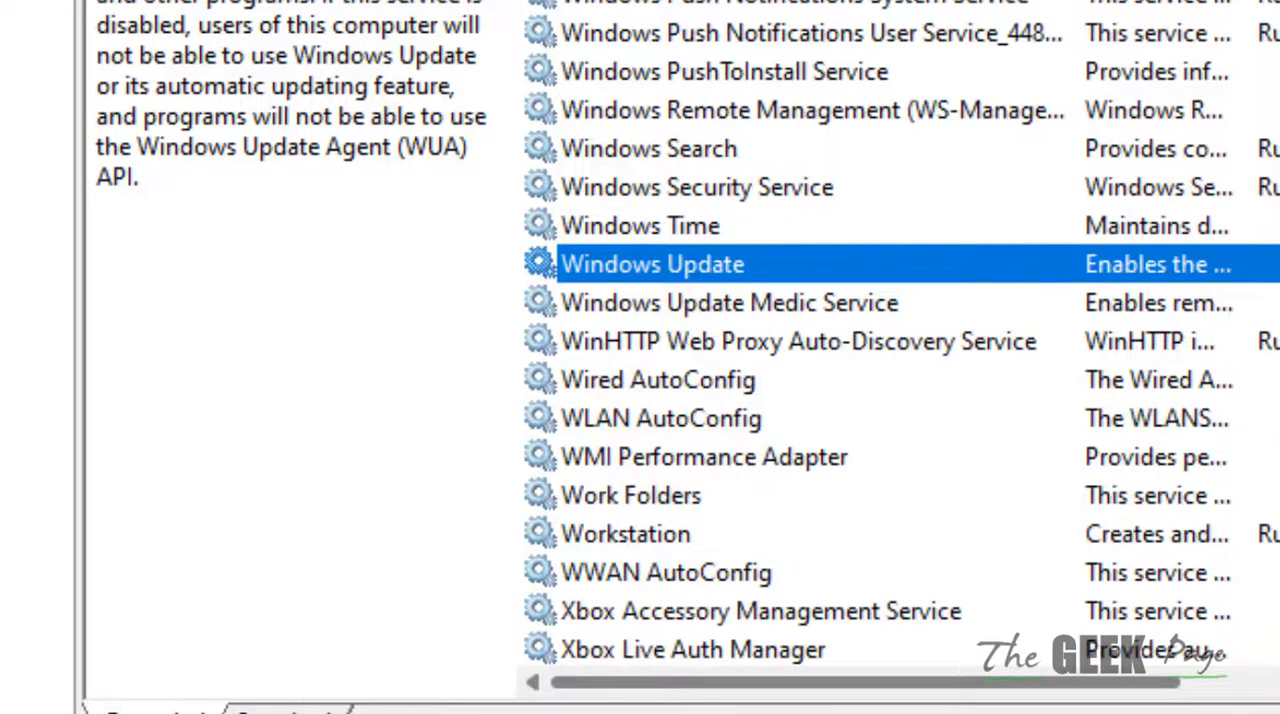